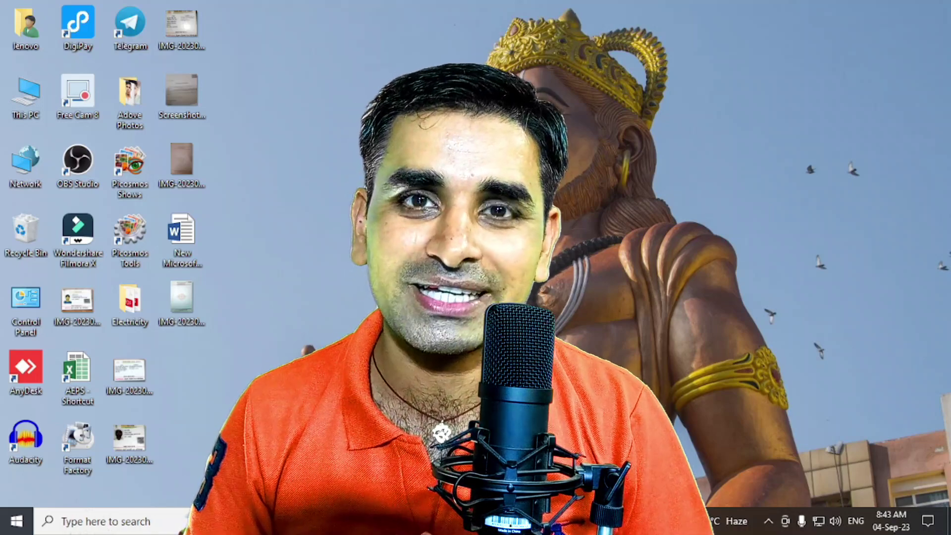
Open Wondershare Filmora, start a new 16:9 project and import the green-screen video VID_20230904_074447.
double_click(79, 248)
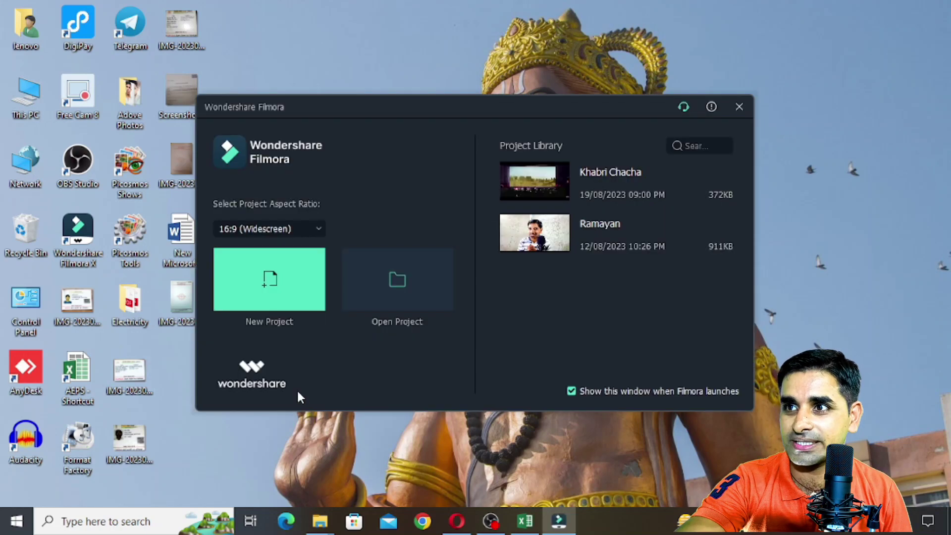
left_click(269, 276)
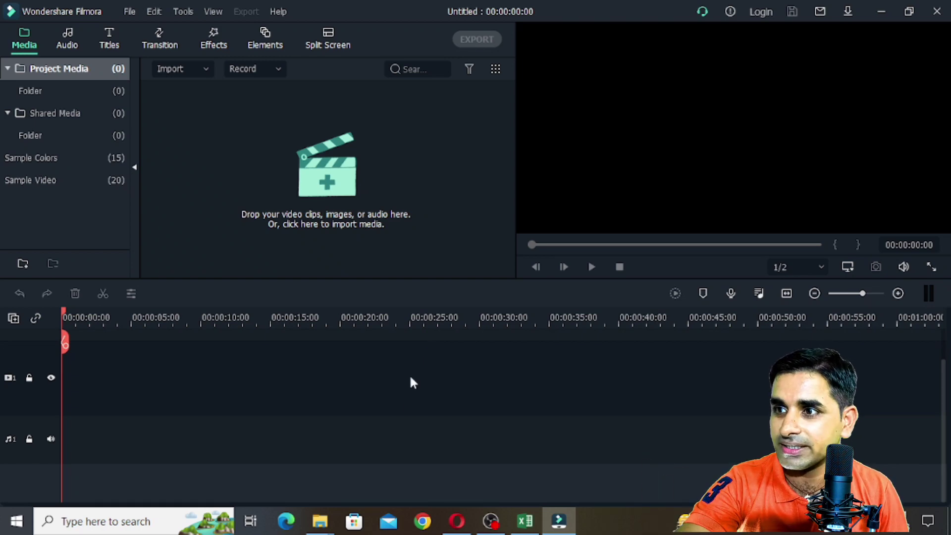
mouse_move(320, 521)
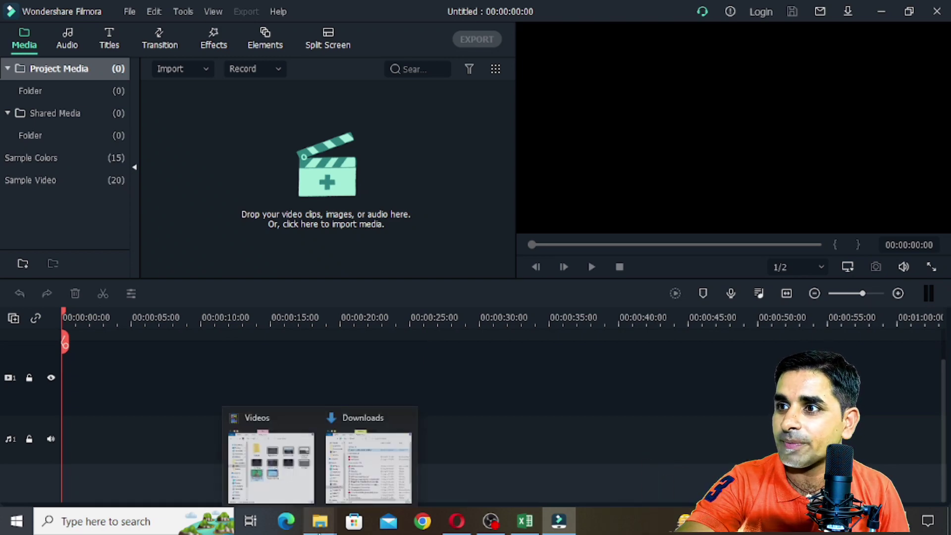
left_click(306, 491)
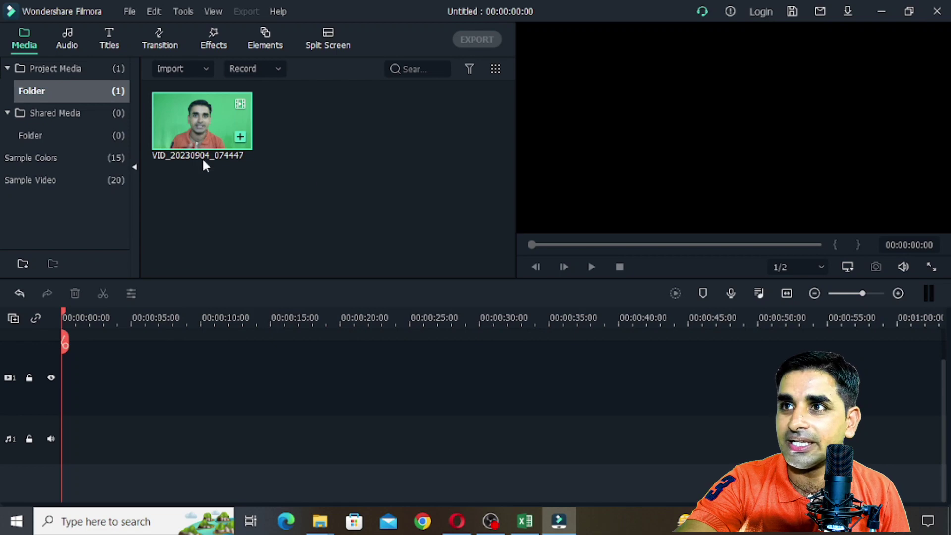
Place the green-screen video at the start of the timeline, keep the 1920 x 1080 25fps project settings, and fit the timeline to view.
left_click_drag(187, 127, 58, 389)
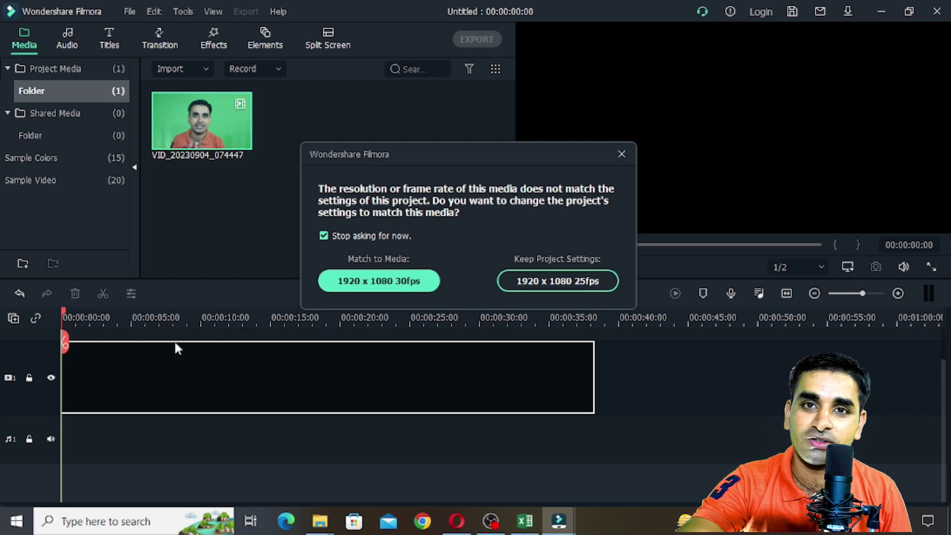
left_click(531, 282)
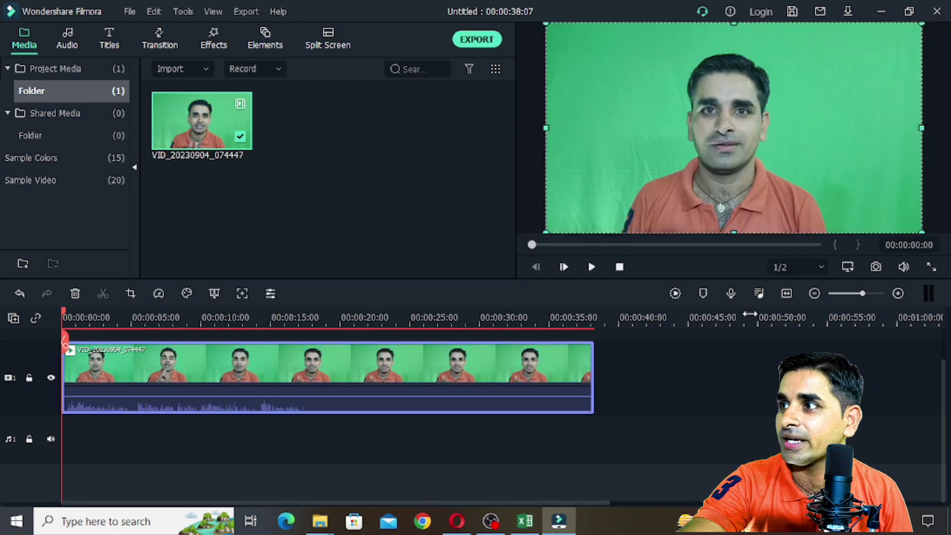
left_click(788, 291)
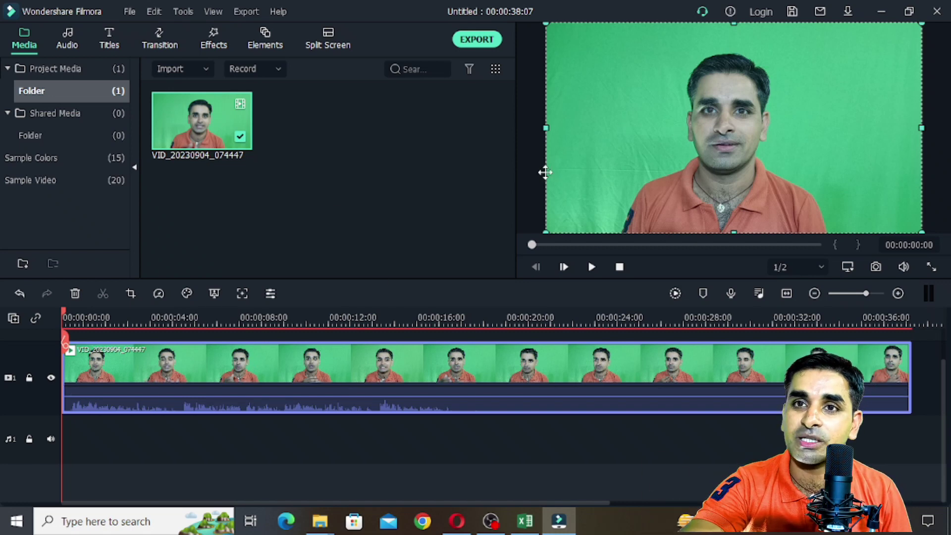
Import the eight selected background images from the Home folder in File Explorer into the project media.
left_click(320, 520)
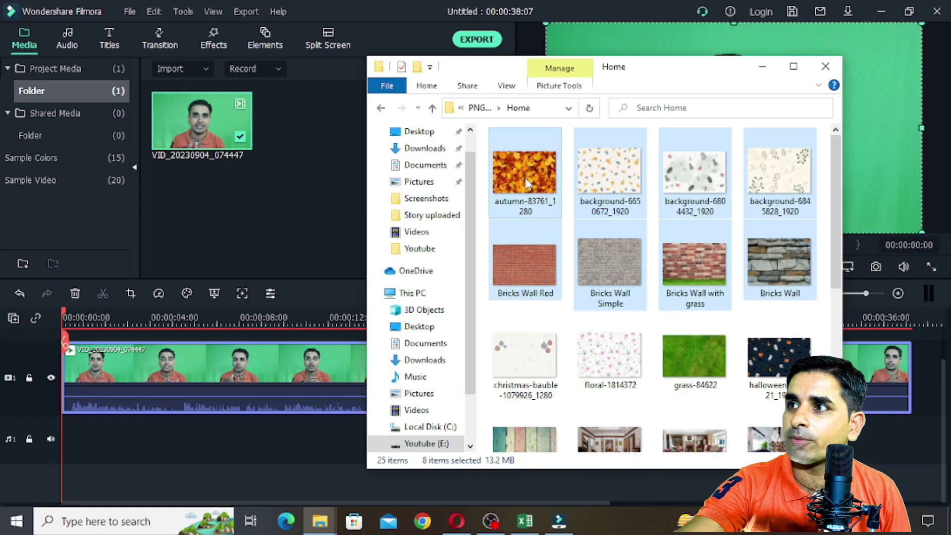
left_click_drag(526, 183, 278, 179)
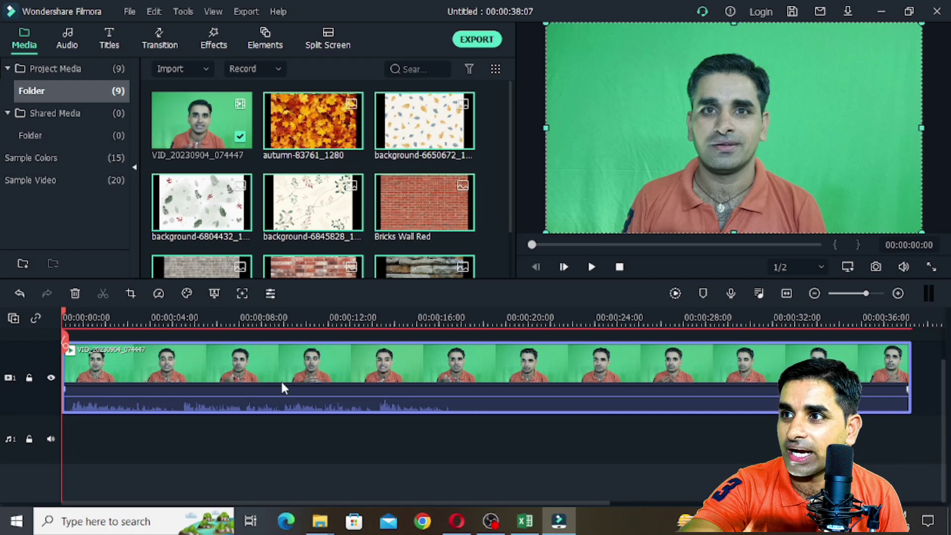
Move the video clip up to track 2 and place the image autumn-83761_1280 at the start of track 1.
scroll(282, 386, "up", 1)
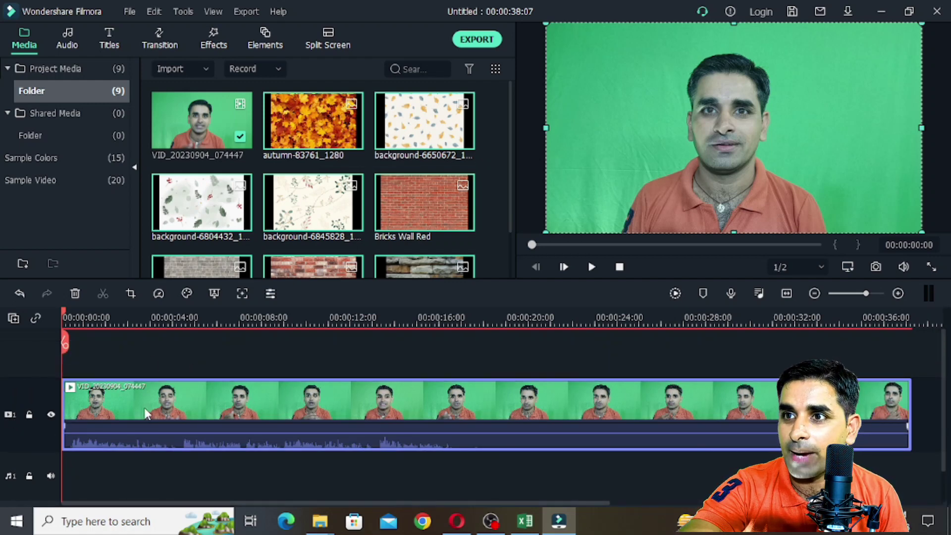
left_click_drag(144, 409, 117, 369)
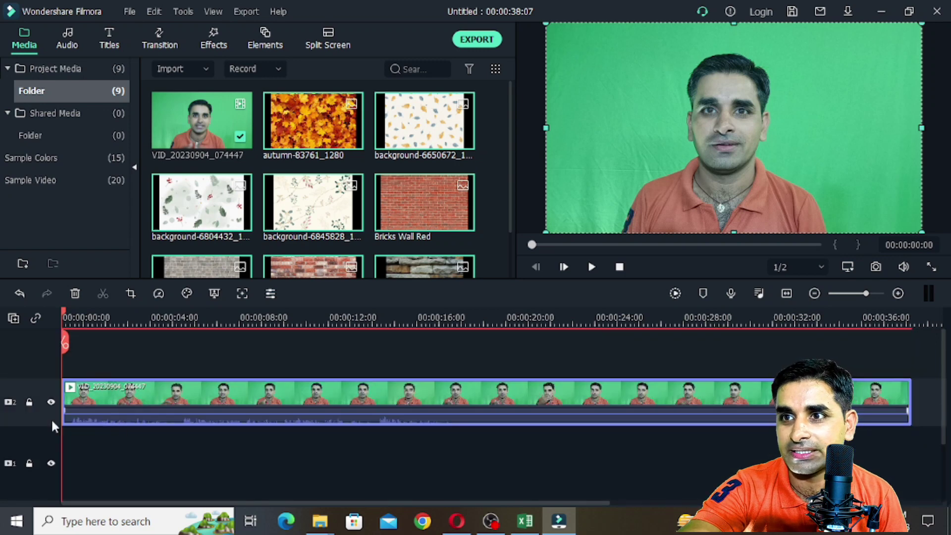
scroll(119, 470, "down", 1)
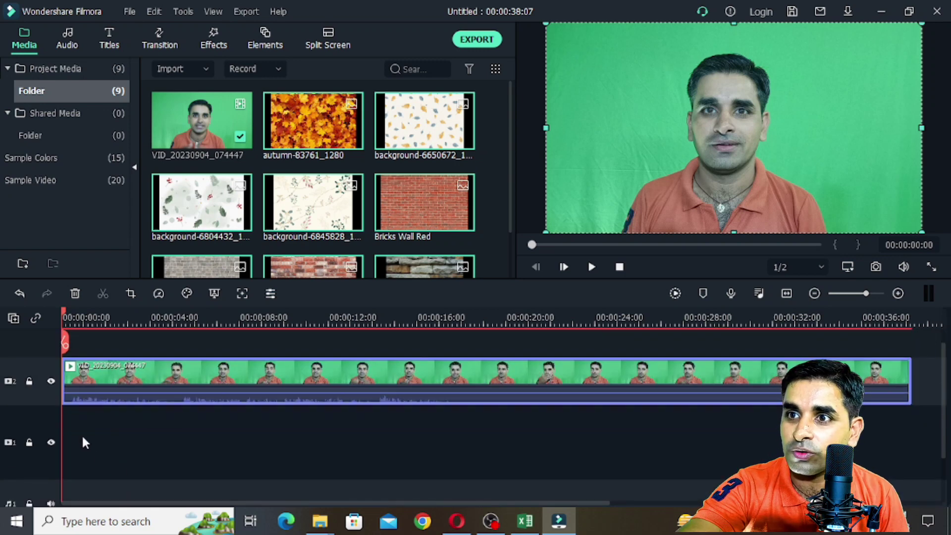
left_click(313, 136)
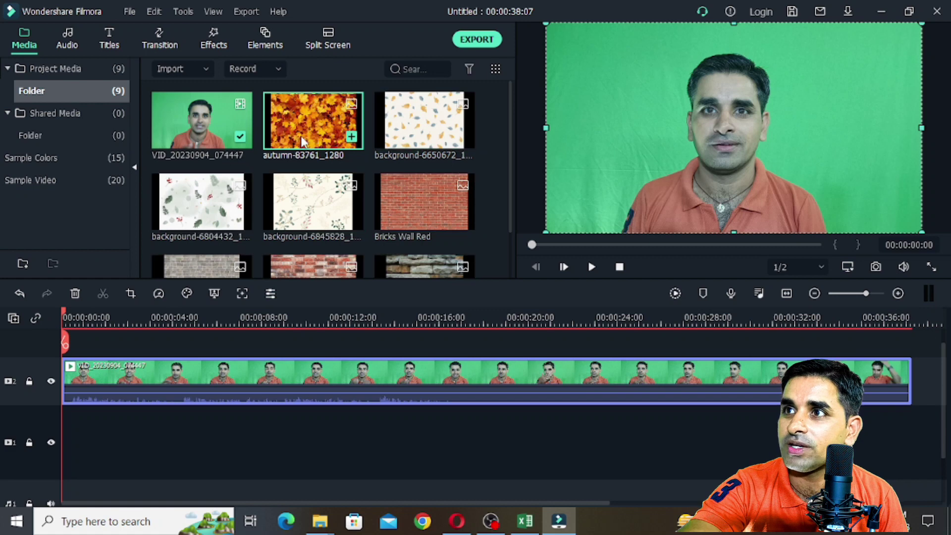
left_click_drag(302, 131, 58, 440)
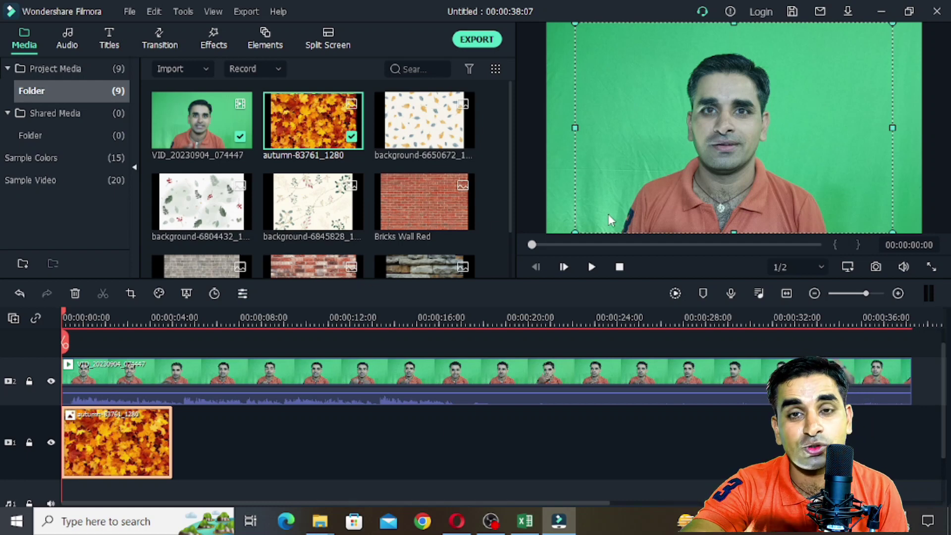
Apply Chroma Key to the video clip, sampling the green backdrop beside the head, with offset 22 and tolerance 55.
left_click(135, 376)
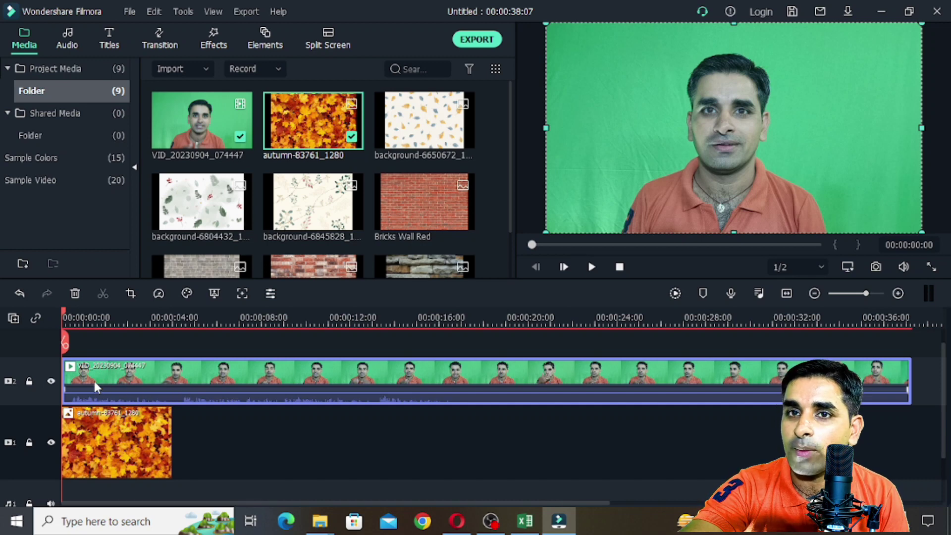
left_click(215, 292)
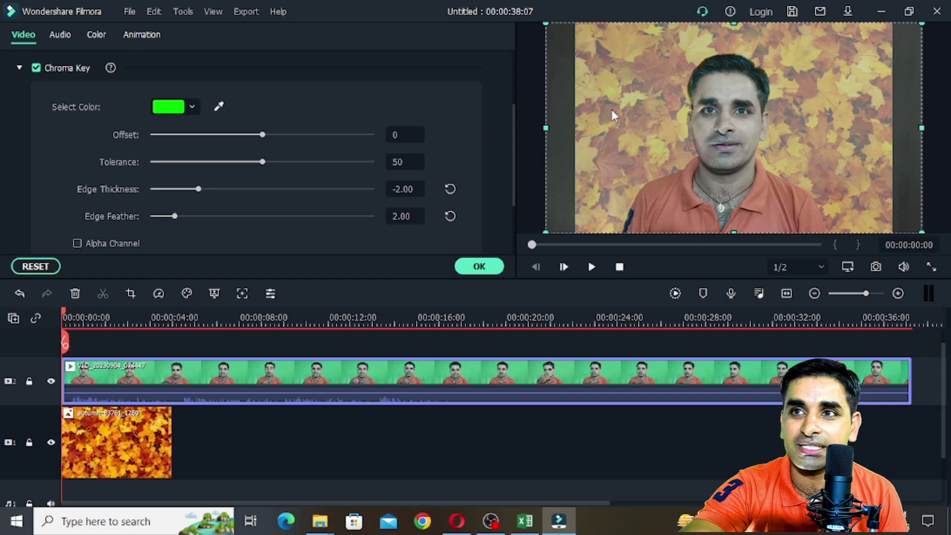
left_click(566, 232)
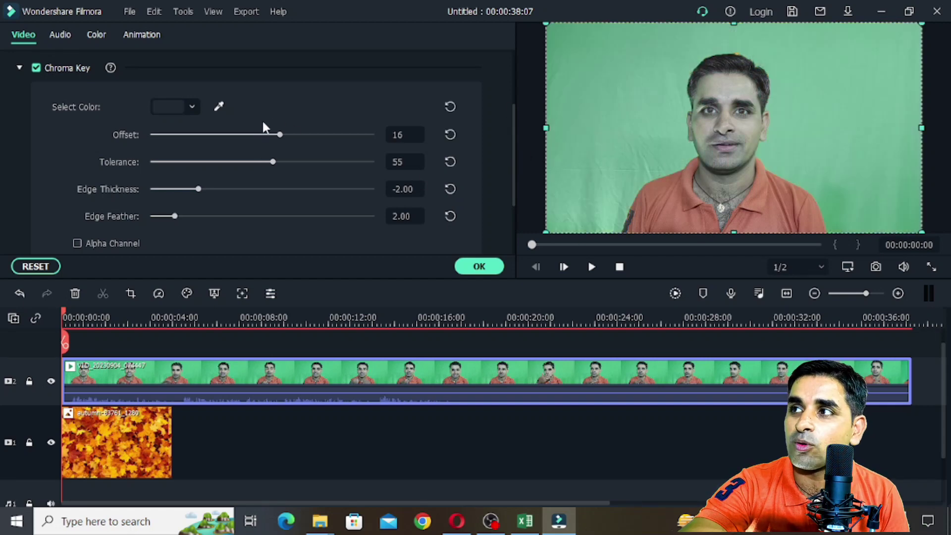
left_click(219, 106)
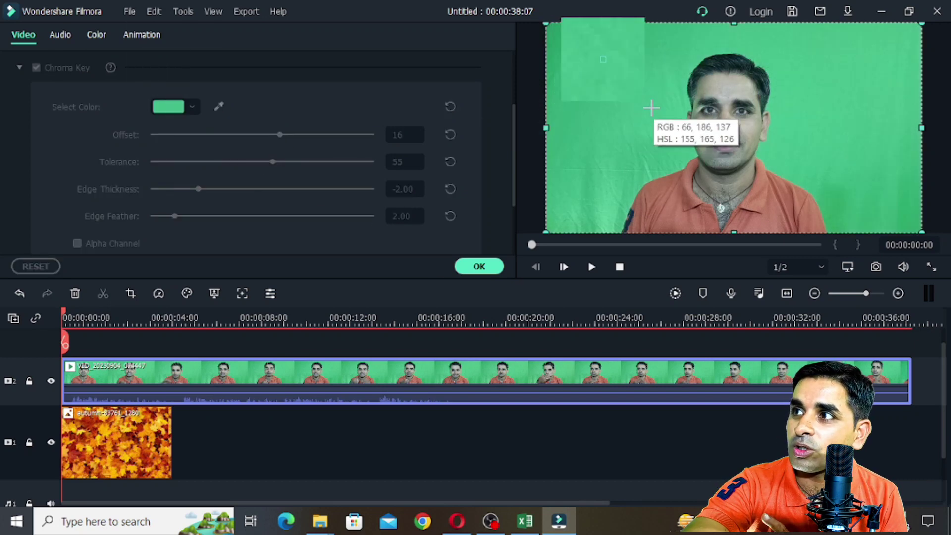
left_click(652, 109)
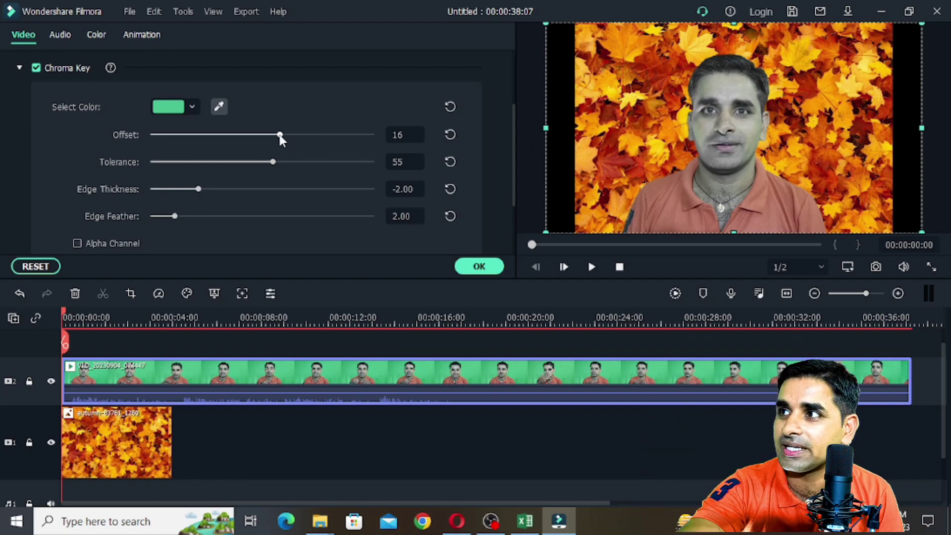
mouse_move(280, 139)
left_mouse_down()
mouse_move(295, 139)
mouse_move(287, 138)
left_mouse_up()
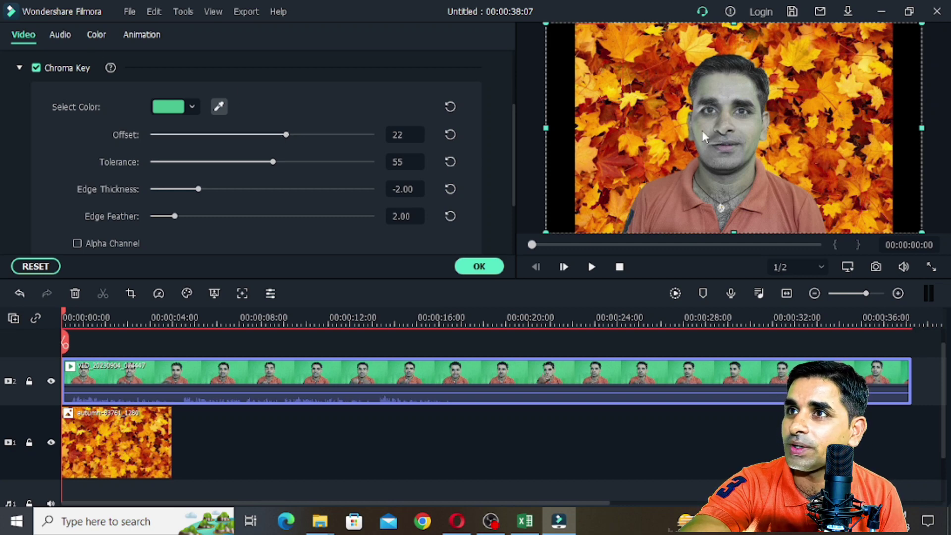
Set the video clip's tone contrast to 98, raise its saturation and brightness, and apply the color changes.
left_click(96, 35)
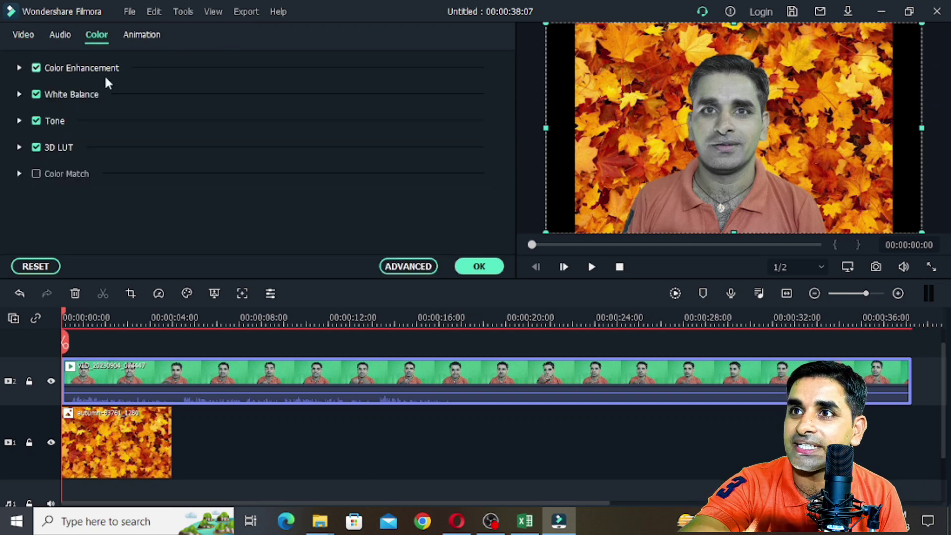
left_click(19, 121)
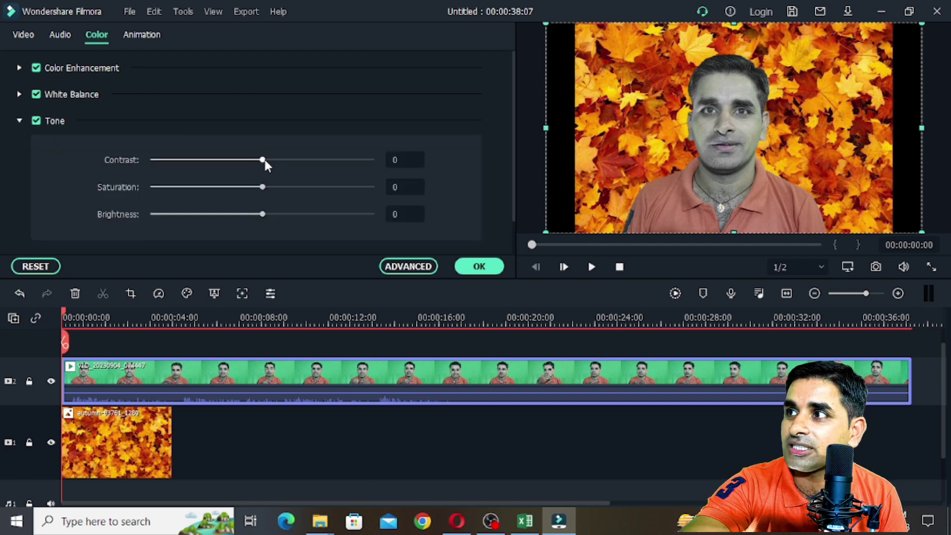
left_click_drag(267, 162, 371, 161)
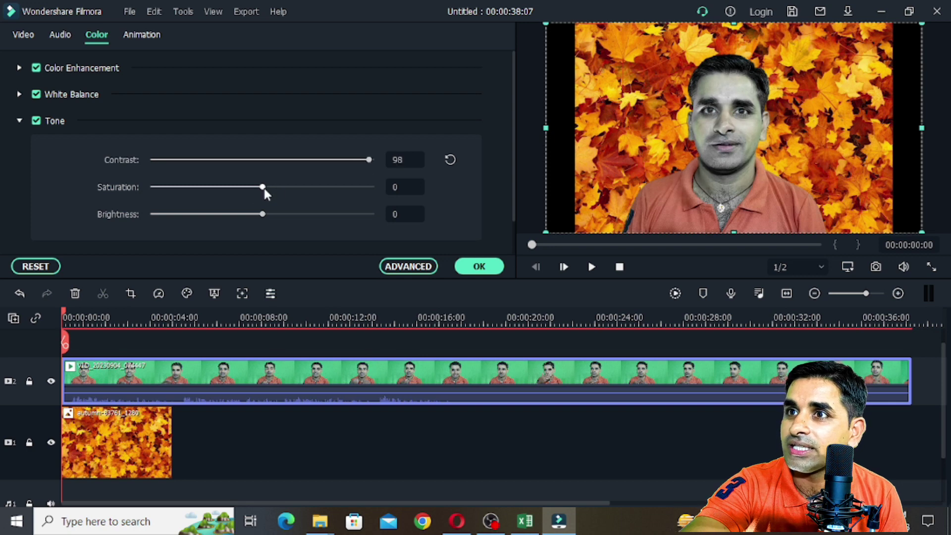
left_click_drag(263, 187, 311, 187)
left_click_drag(264, 215, 295, 215)
left_click(479, 266)
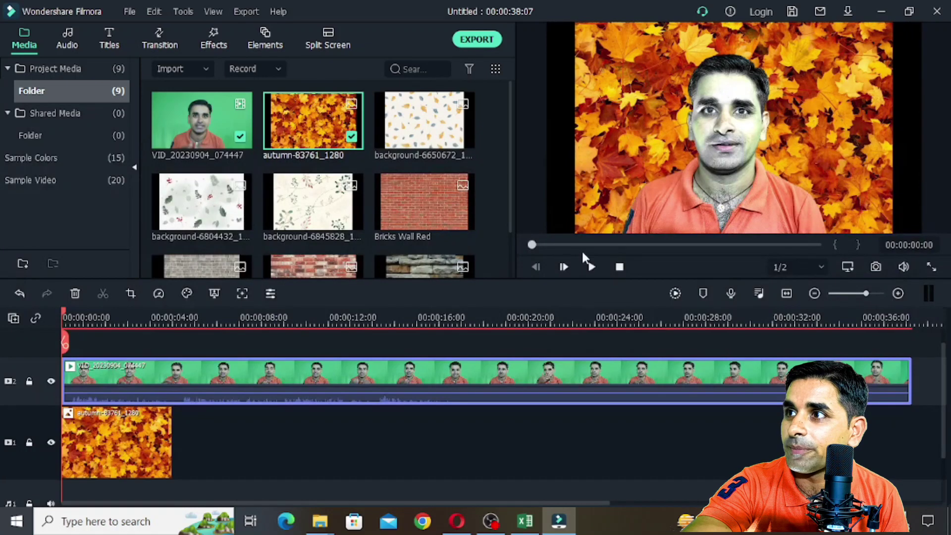
Crop the autumn leaves image to a 16:9 ratio with the crop frame shifted slightly downward.
left_click(90, 438)
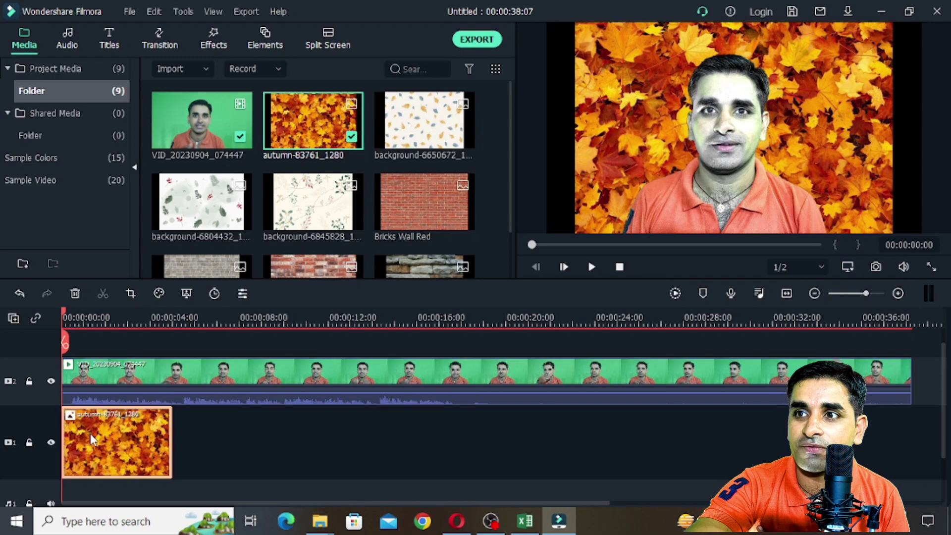
left_click(130, 295)
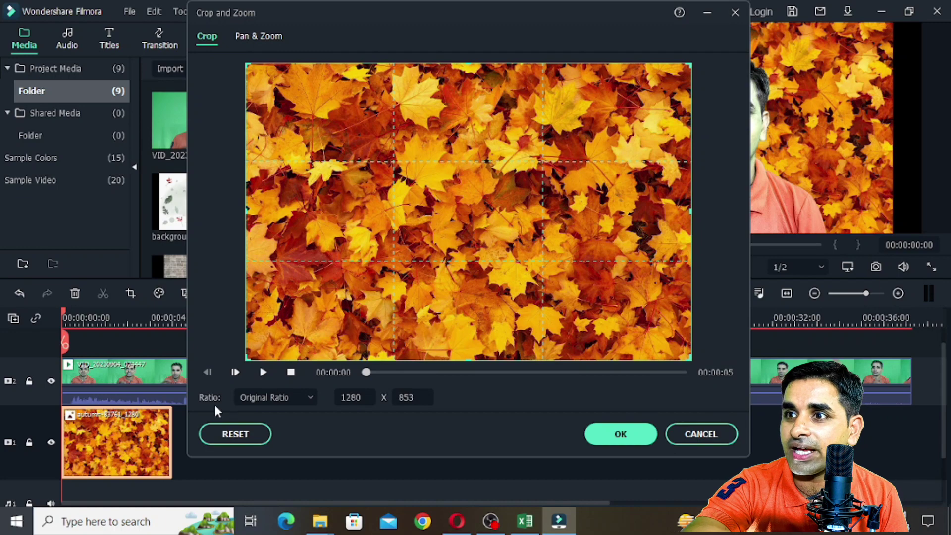
left_click(273, 399)
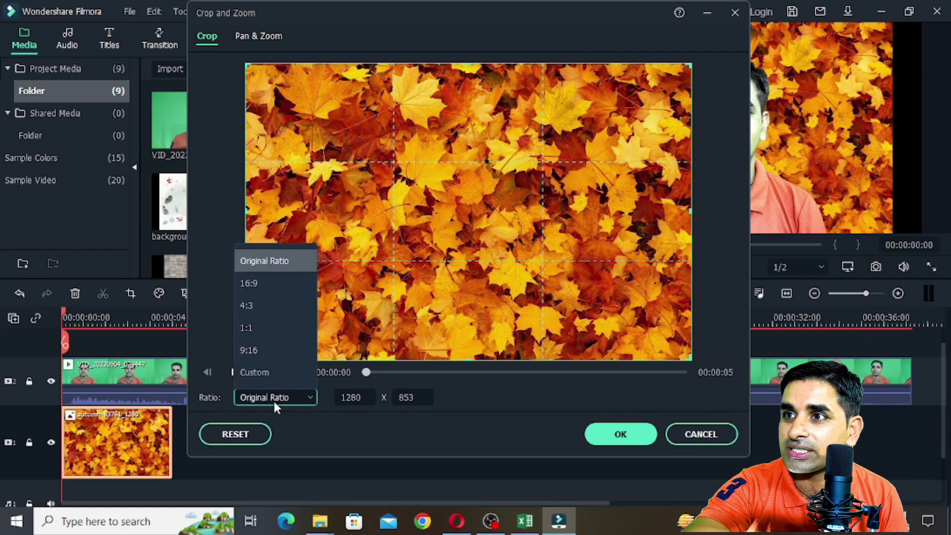
left_click(266, 285)
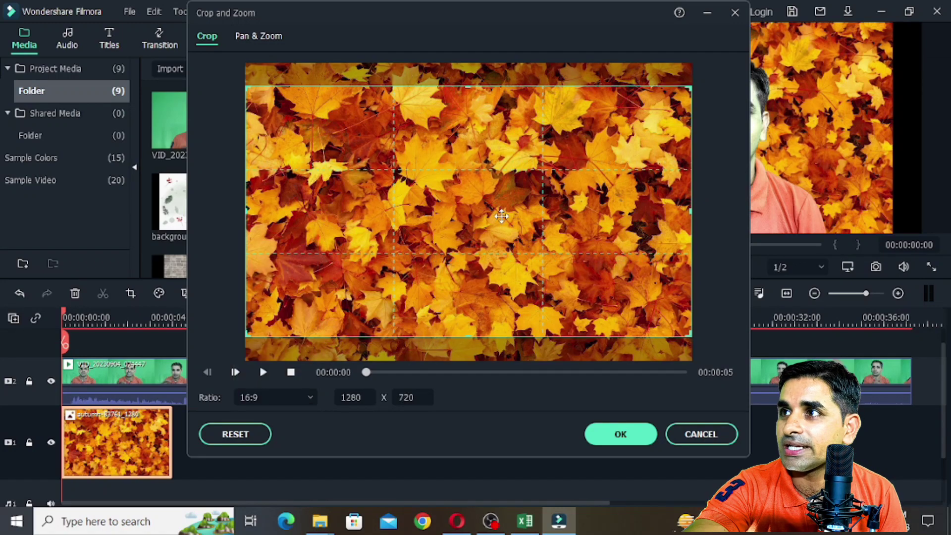
left_click_drag(343, 114, 422, 229)
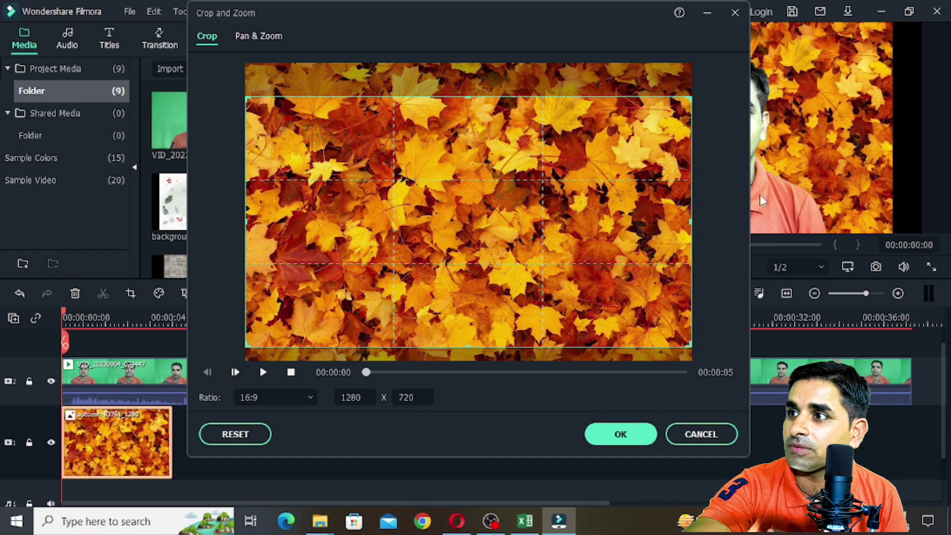
left_click(620, 434)
left_click(629, 174)
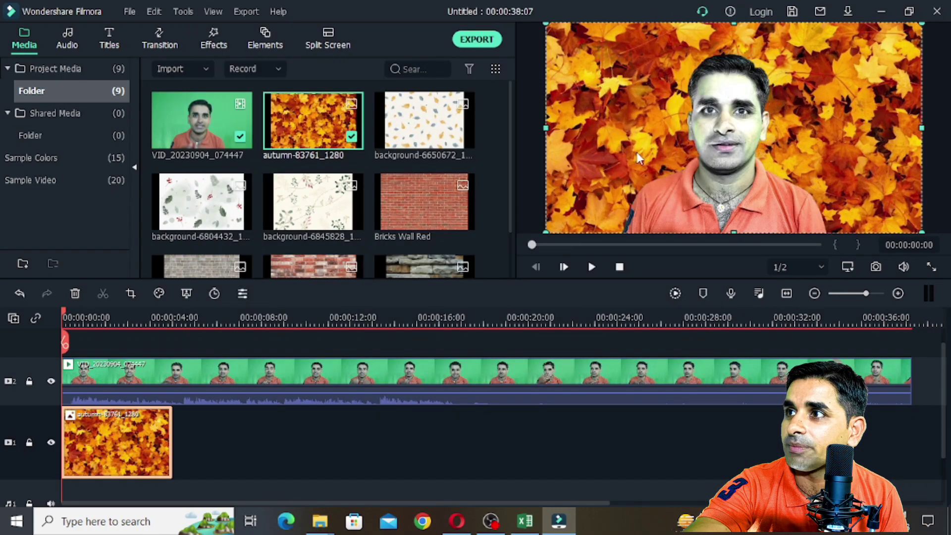
Play the composite past the end of the autumn image and return the playhead to 00:00:03:15.
left_click(590, 267)
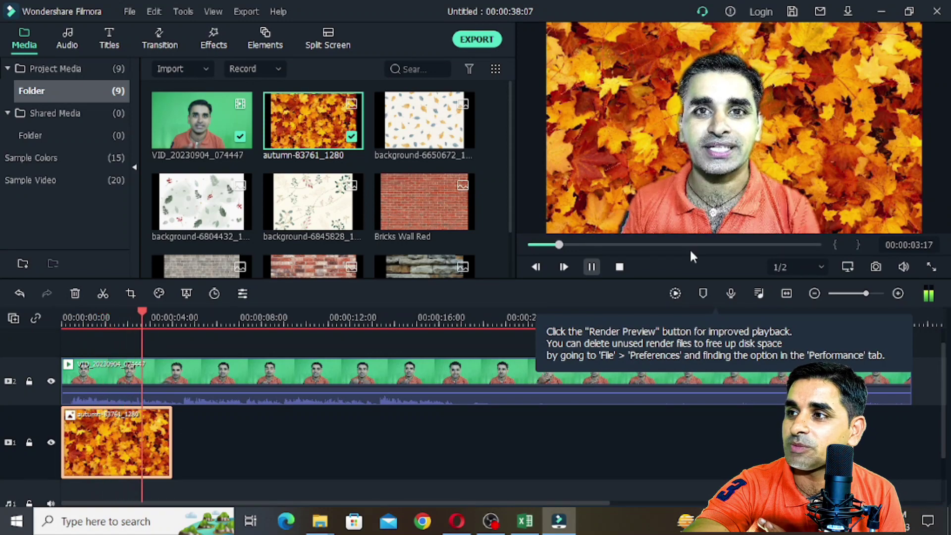
left_click(591, 267)
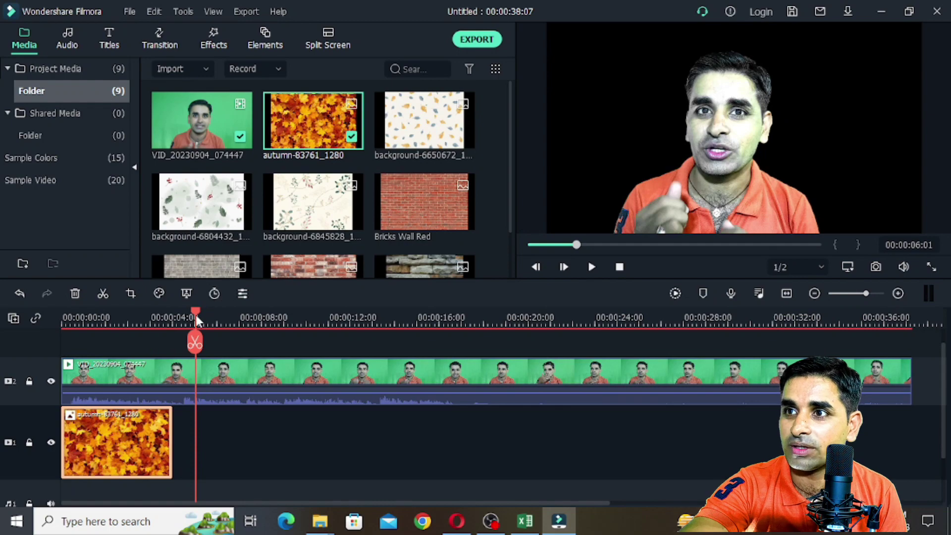
left_click_drag(196, 320, 141, 320)
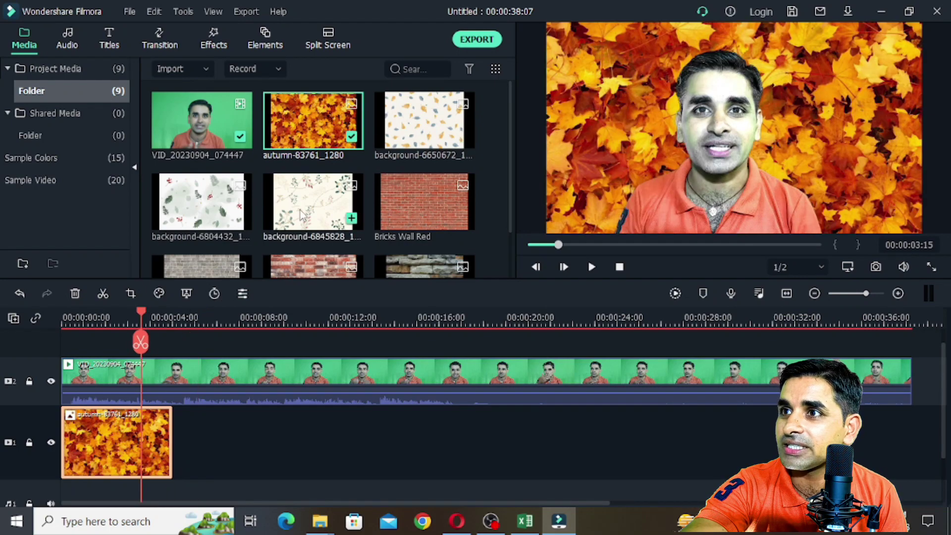
Add background-6845828_1920 directly after the autumn image on track 1 and preview the background change.
left_click_drag(301, 214, 197, 449)
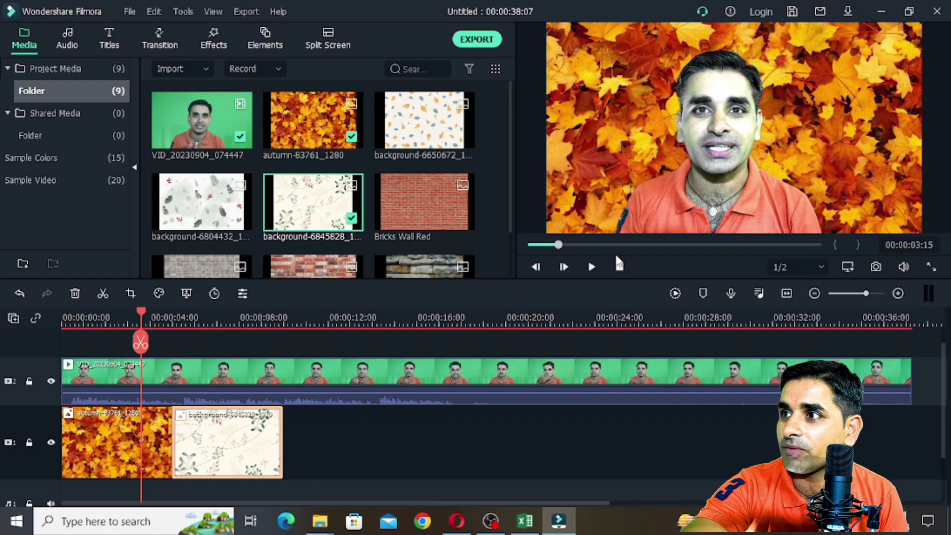
left_click(592, 266)
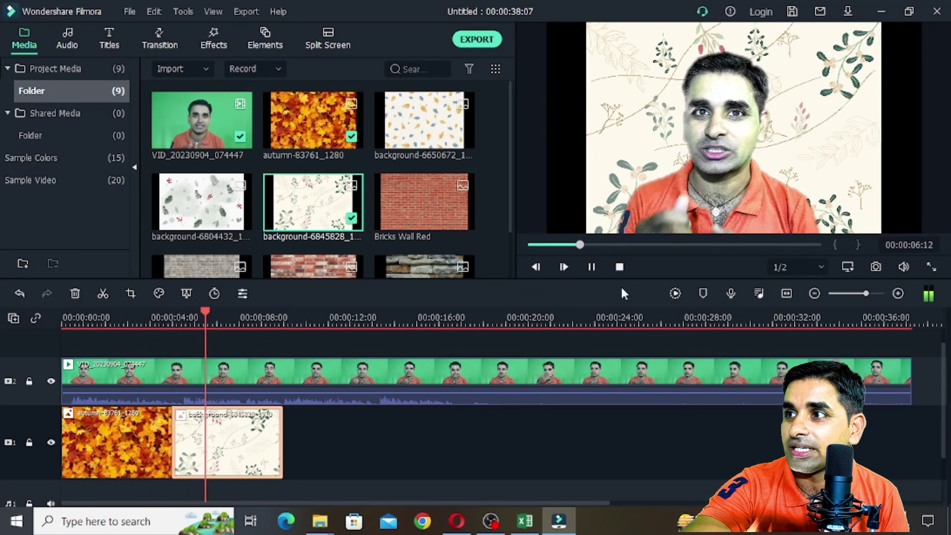
left_click(593, 267)
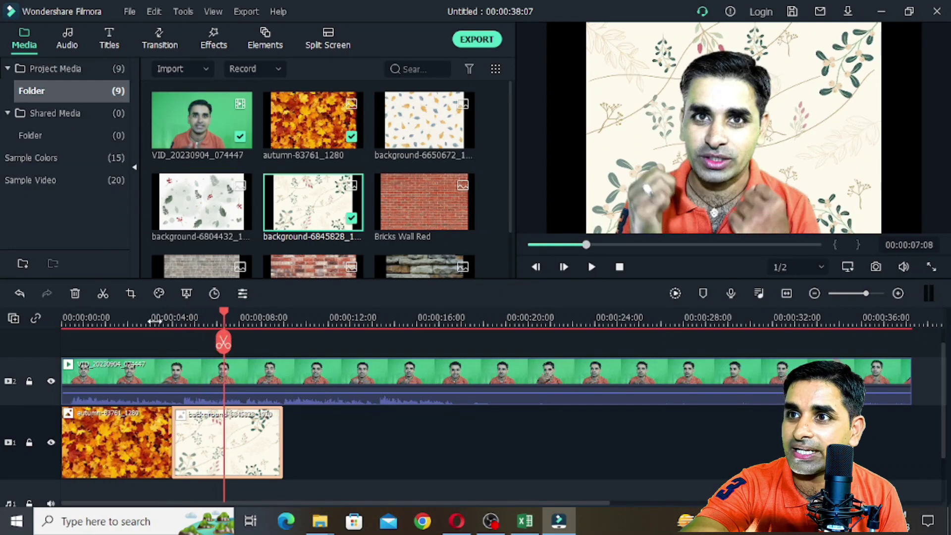
Crop the floral background image on track 1 to a 16:9 ratio, adjusting the crop frame's position slightly.
left_click(132, 293)
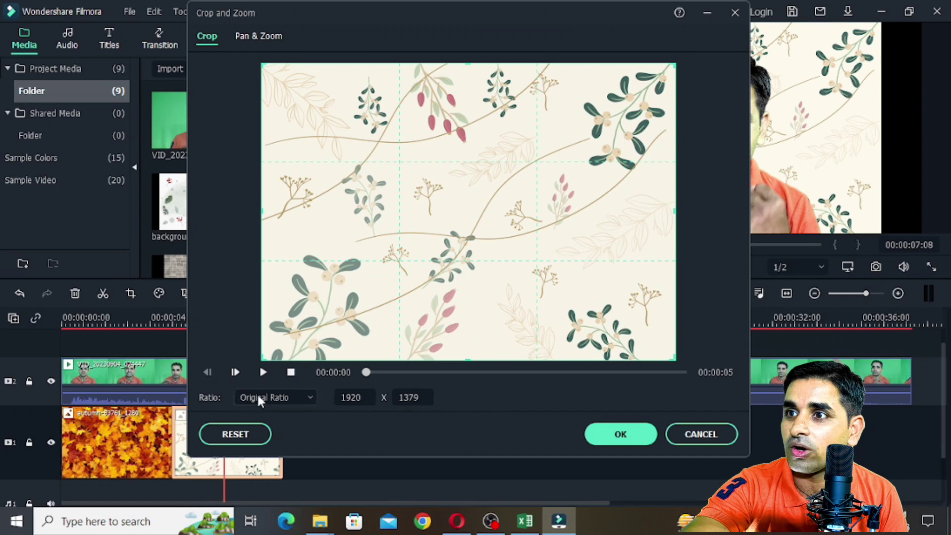
left_click(257, 398)
left_click(266, 283)
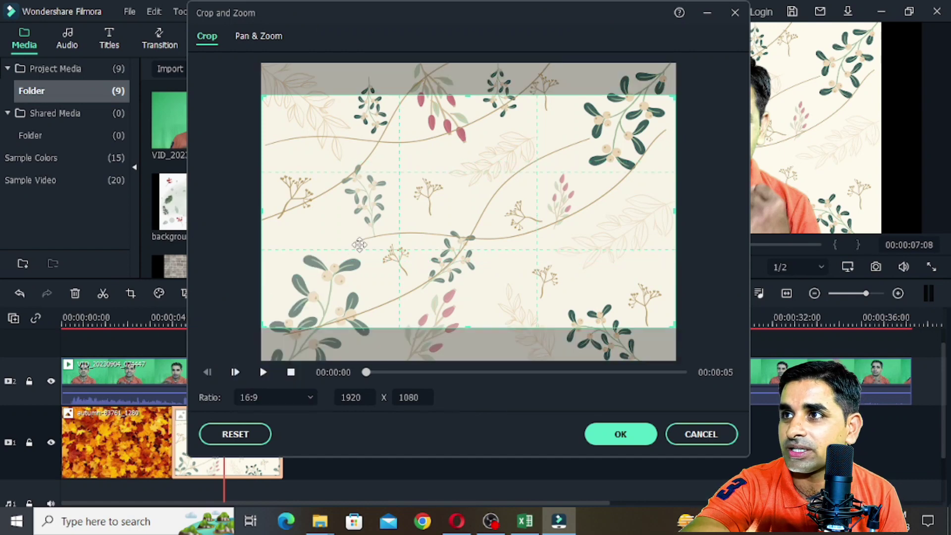
mouse_move(360, 244)
left_mouse_down()
mouse_move(362, 211)
mouse_move(360, 255)
mouse_move(361, 241)
left_mouse_up()
left_click(605, 435)
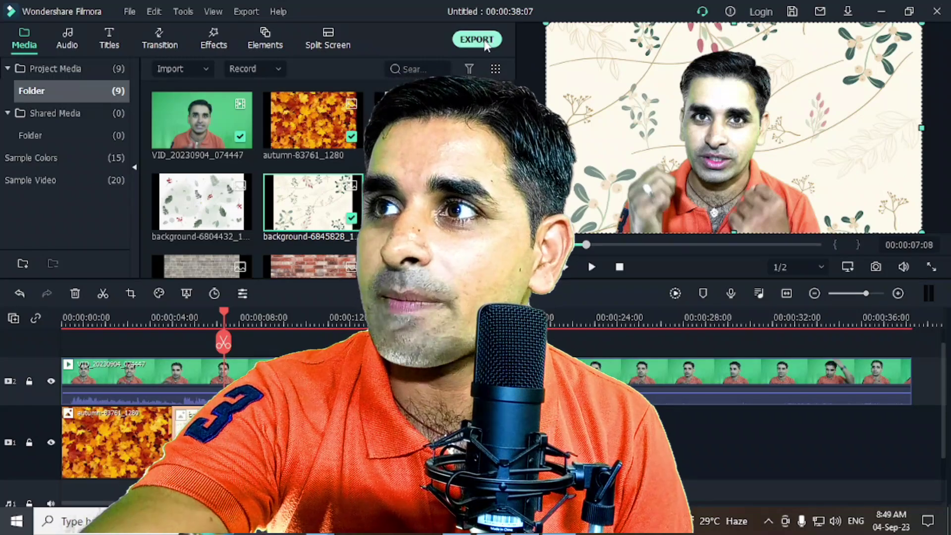
Minimize the video editor and the remaining open window to return to the desktop.
left_click(880, 12)
left_click(759, 66)
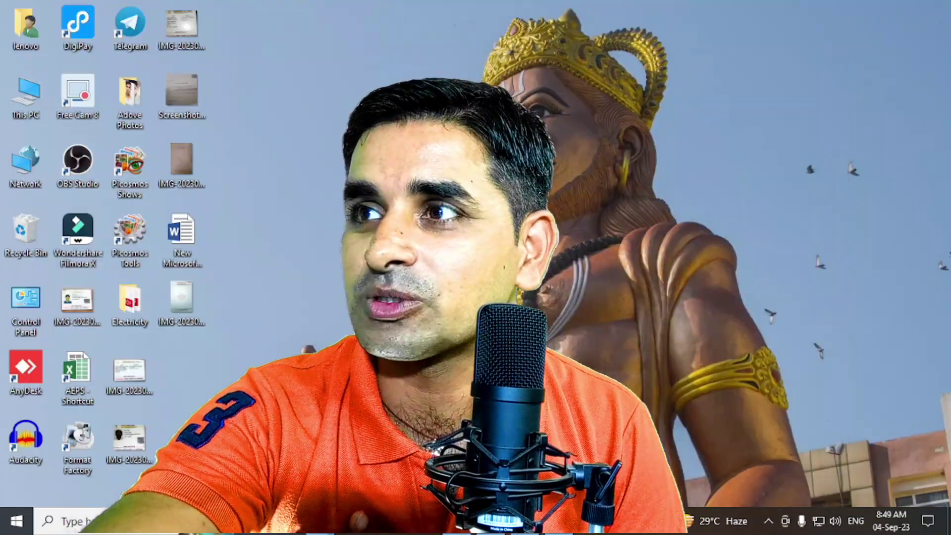